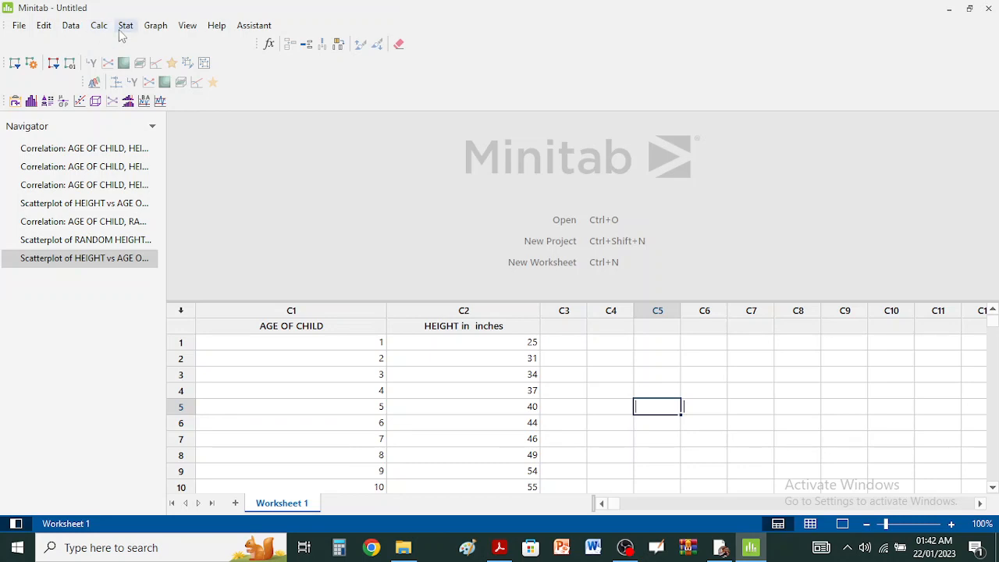
Run a correlation analysis on the AGE OF CHILD and HEIGHT in inches columns, replacing the previously entered variables.
left_click(127, 31)
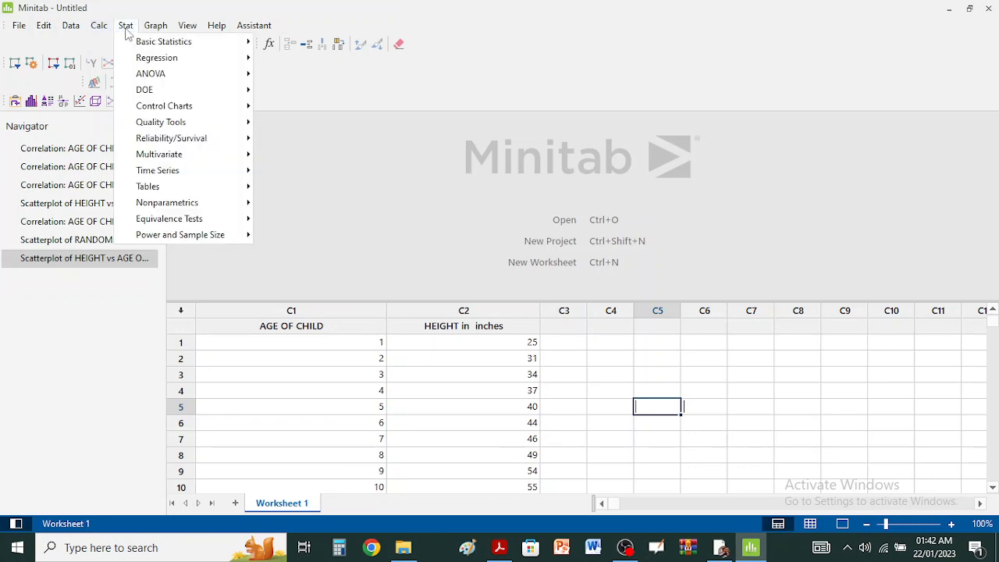
mouse_move(146, 32)
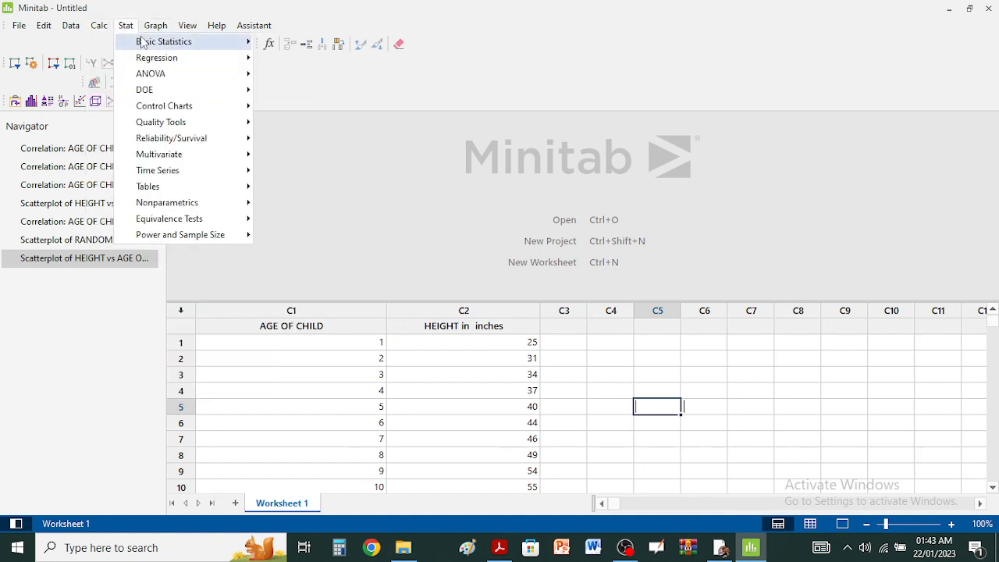
mouse_move(219, 35)
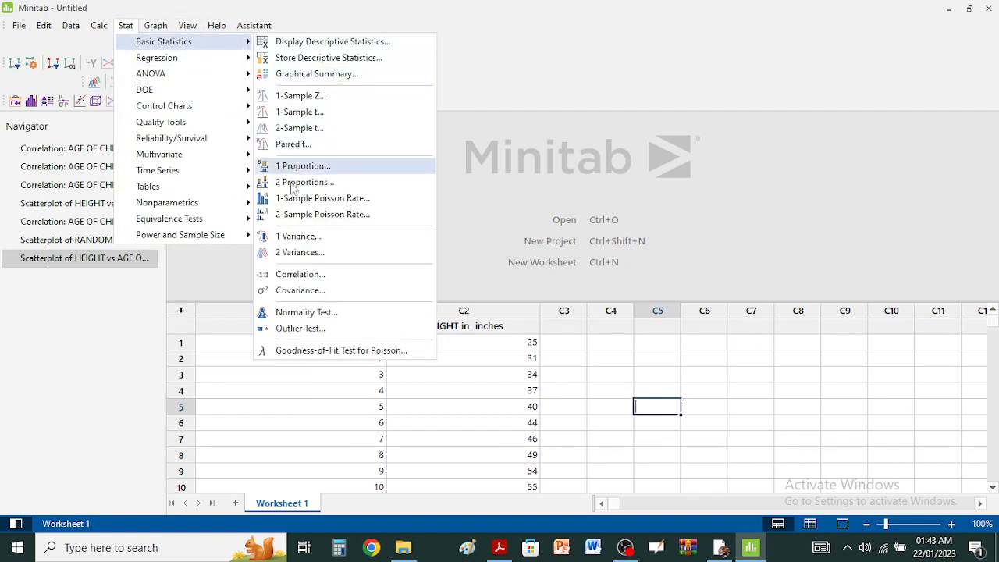
left_click(326, 279)
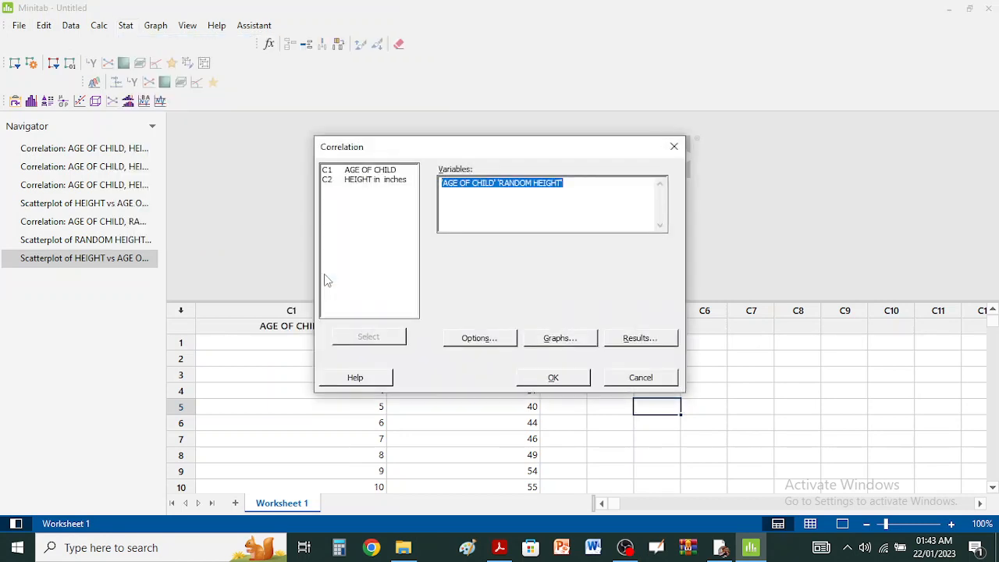
key("Delete")
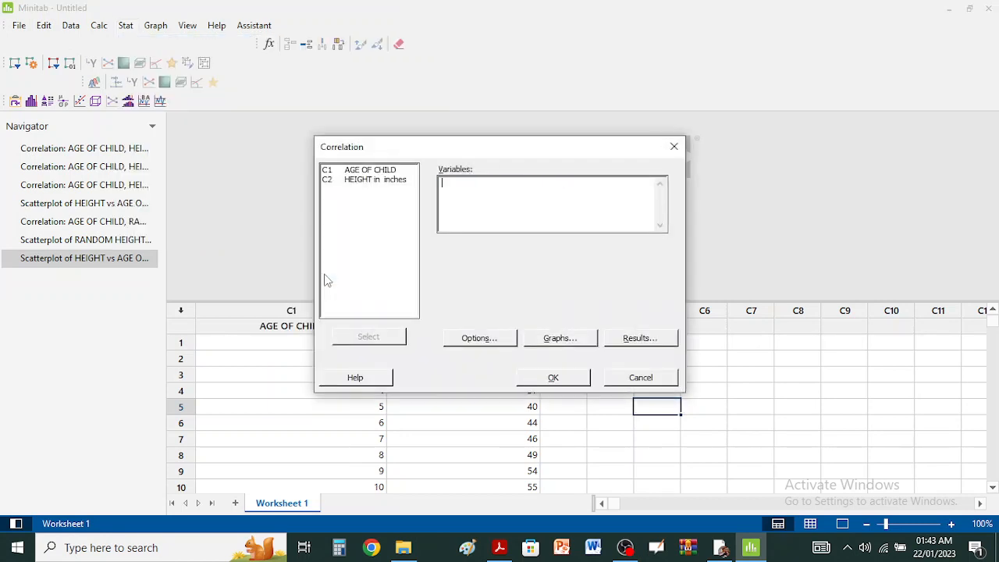
left_click(382, 172)
left_click(366, 181)
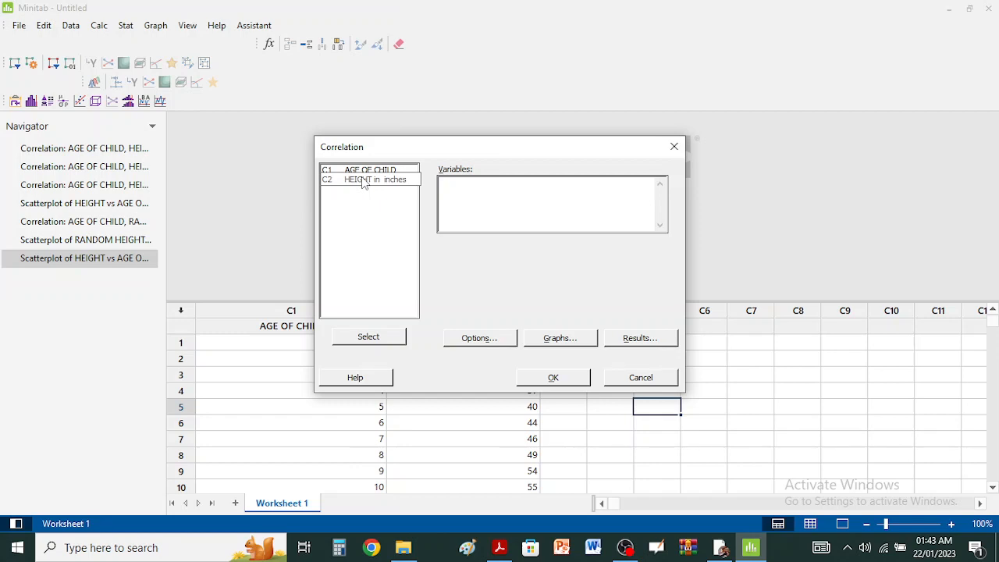
left_click(358, 173)
left_click(362, 186, "shift")
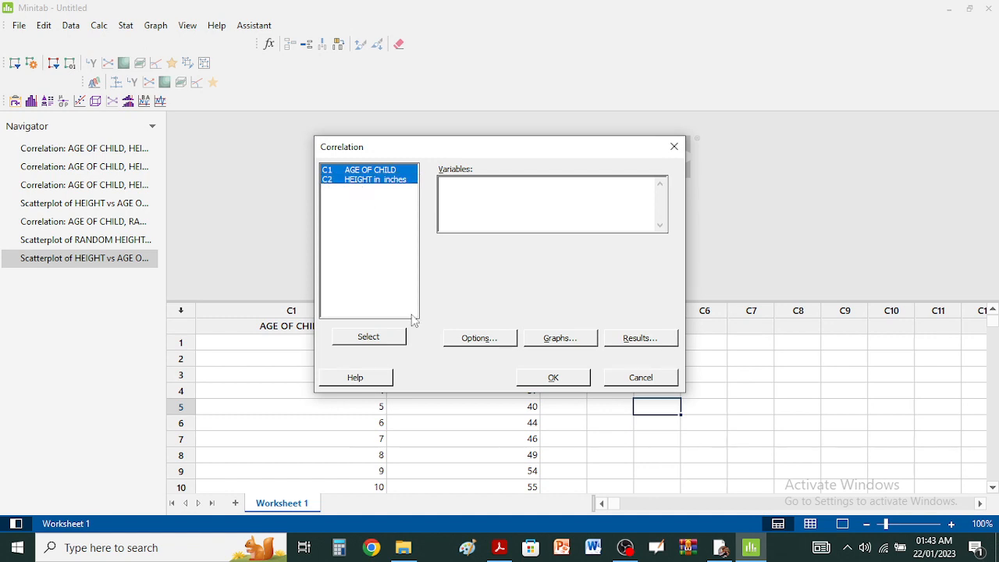
left_click(392, 340)
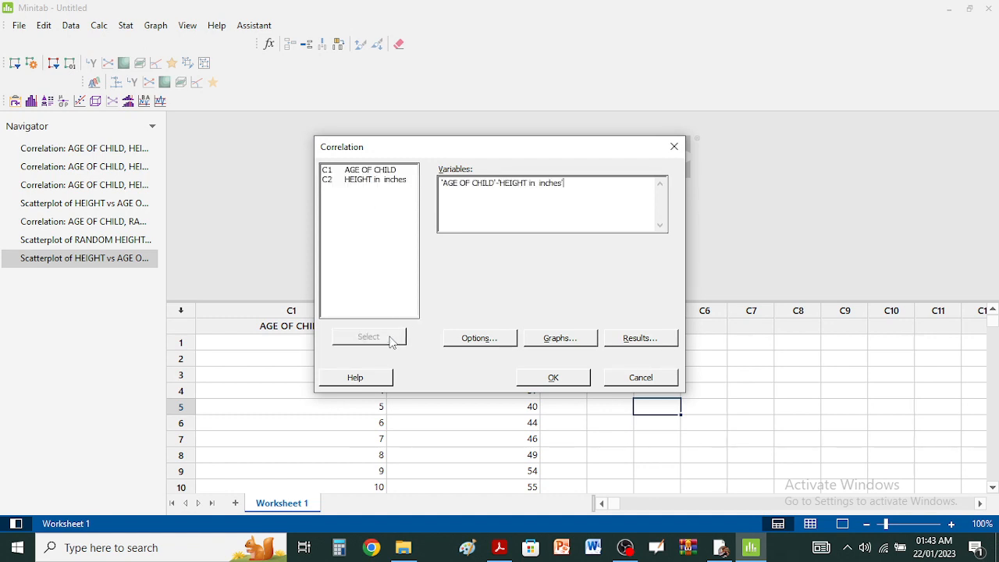
left_click(553, 379)
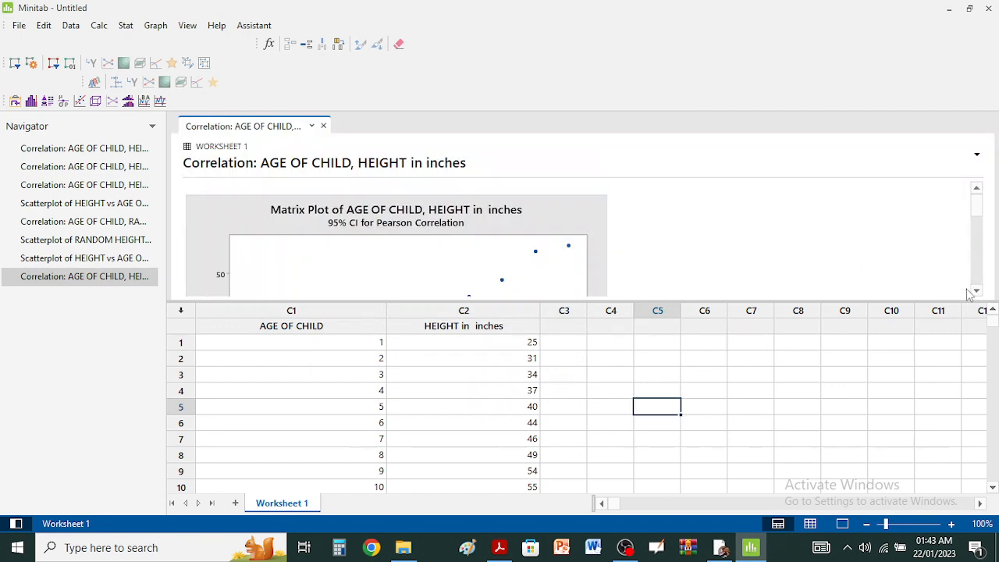
Examine the correlation output: view the matrix plot enlarged, and read the Method and Correlations tables below it.
left_click(843, 270)
left_click(592, 219)
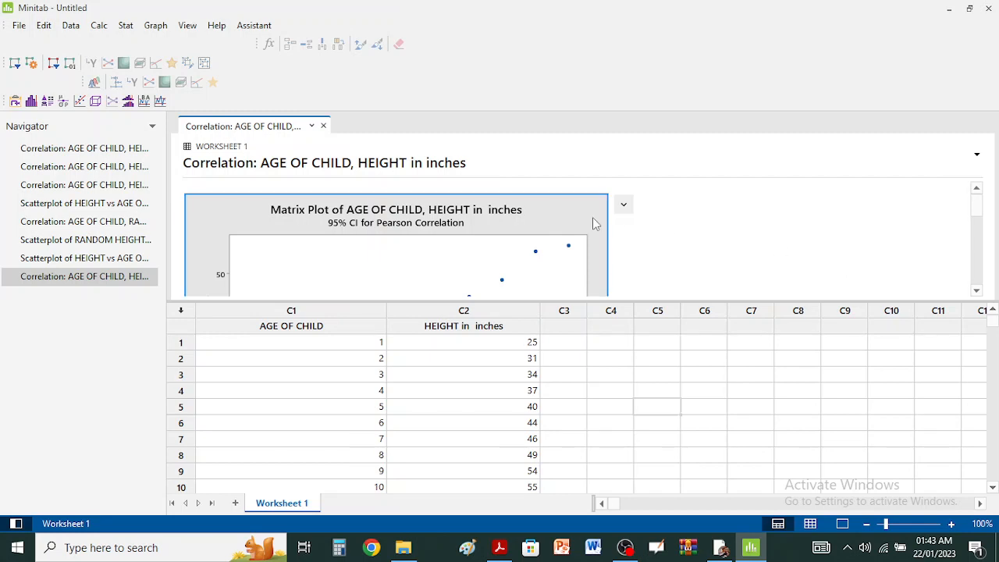
double_click(593, 217)
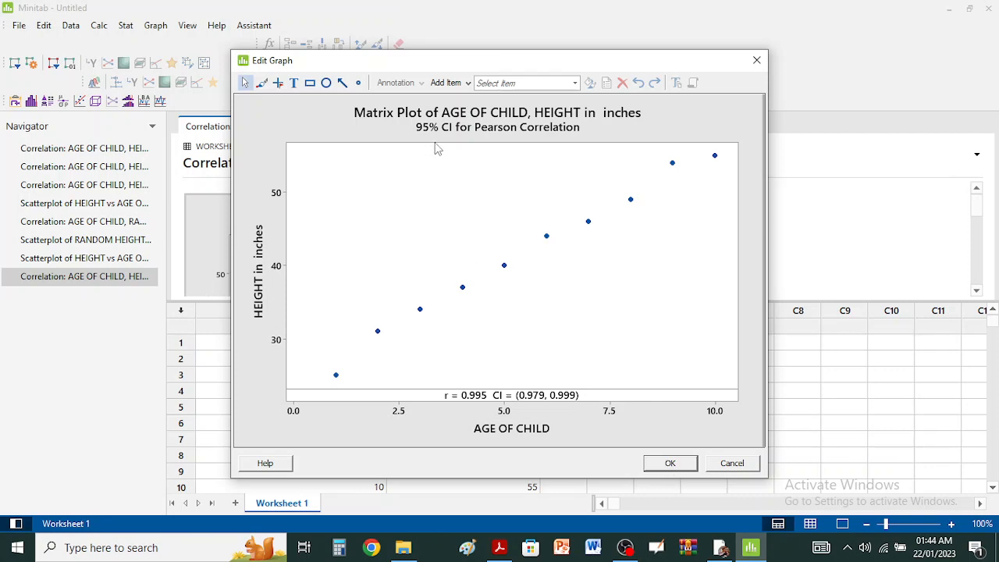
left_click(670, 464)
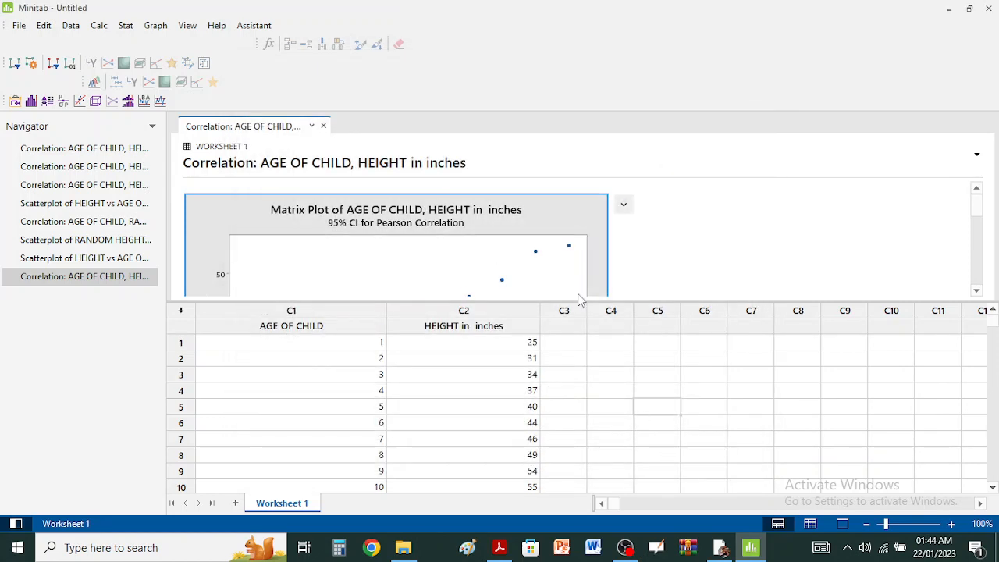
left_click(974, 250)
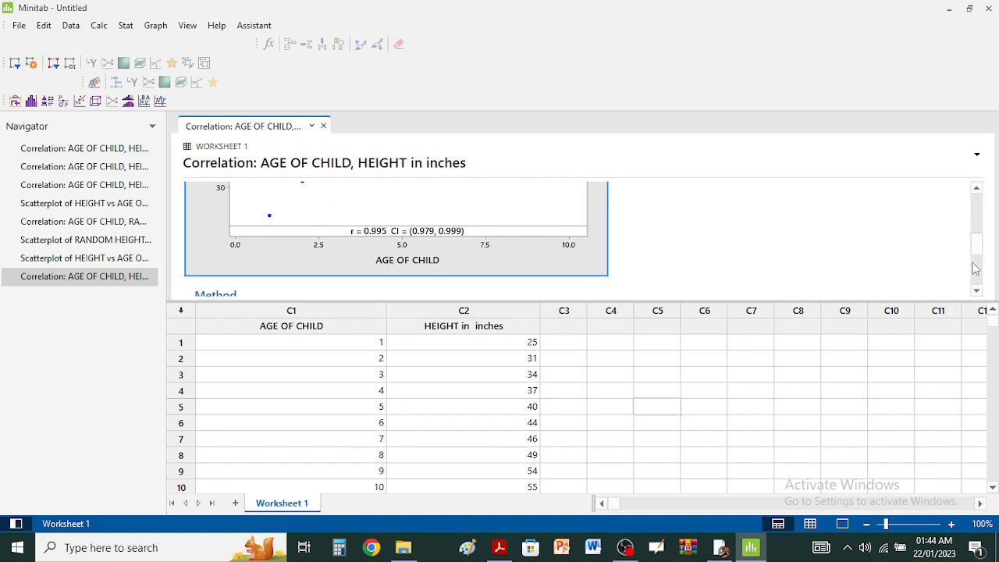
left_click(976, 272)
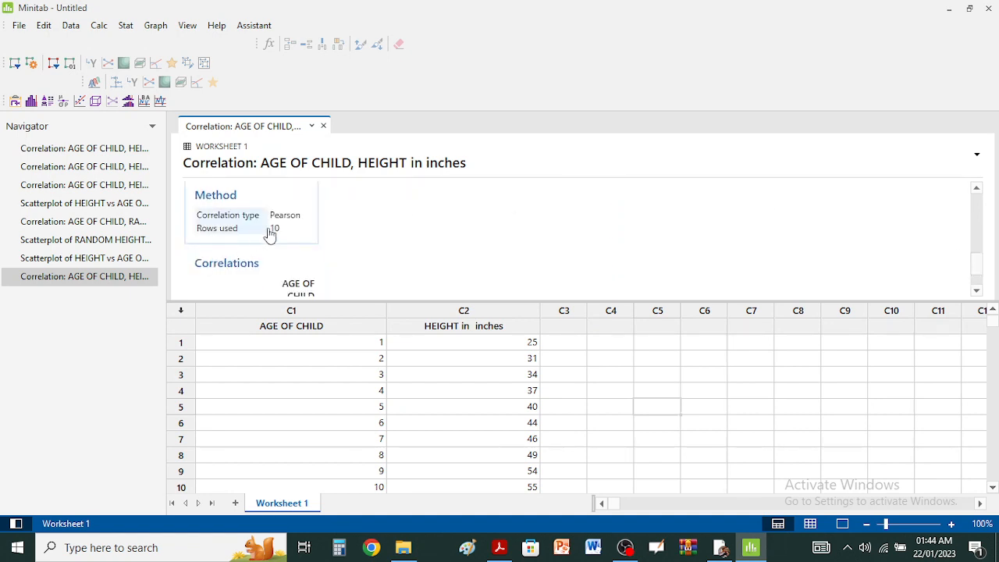
left_click(977, 292)
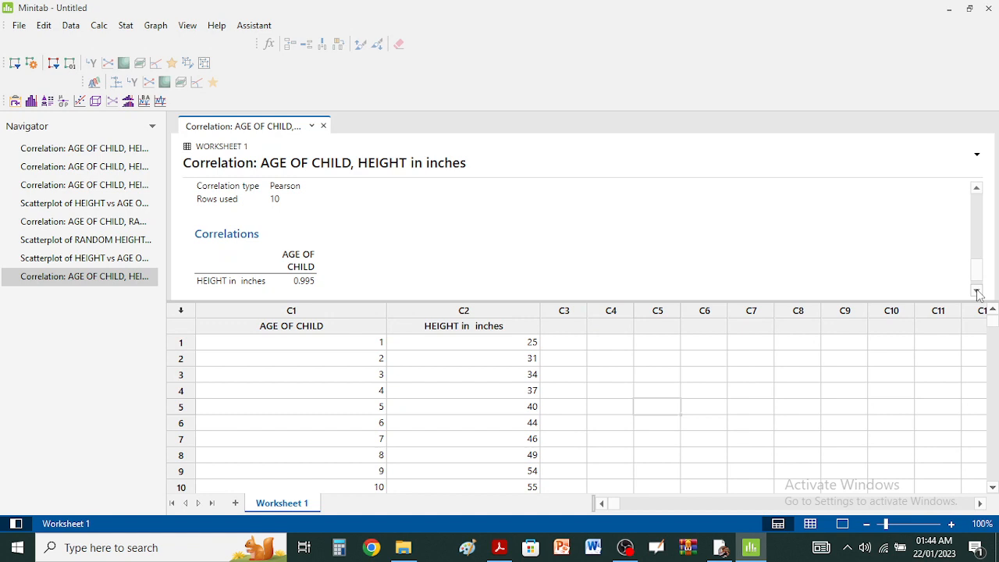
left_click(977, 292)
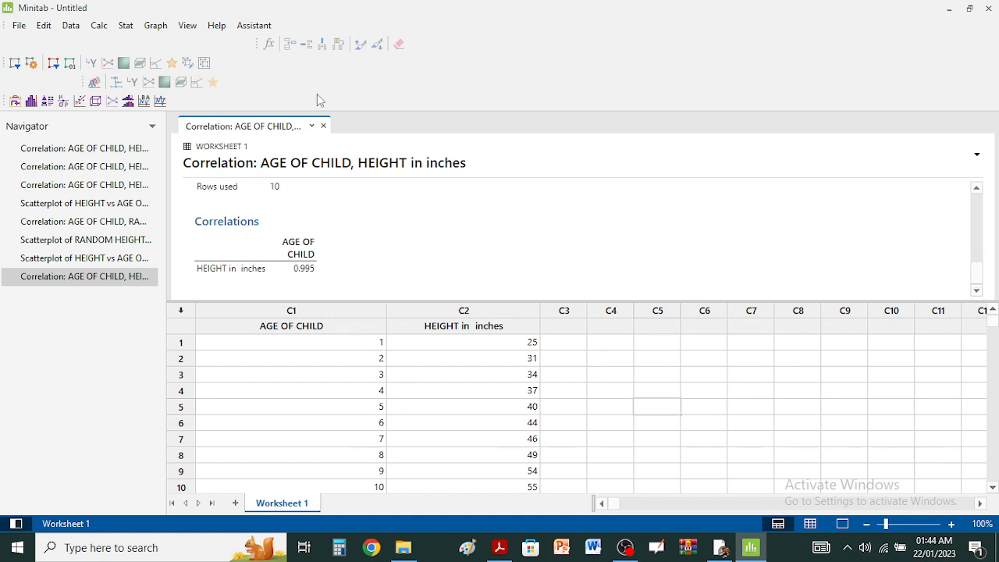
Start a new scatterplot of the With Regression type.
left_click(126, 25)
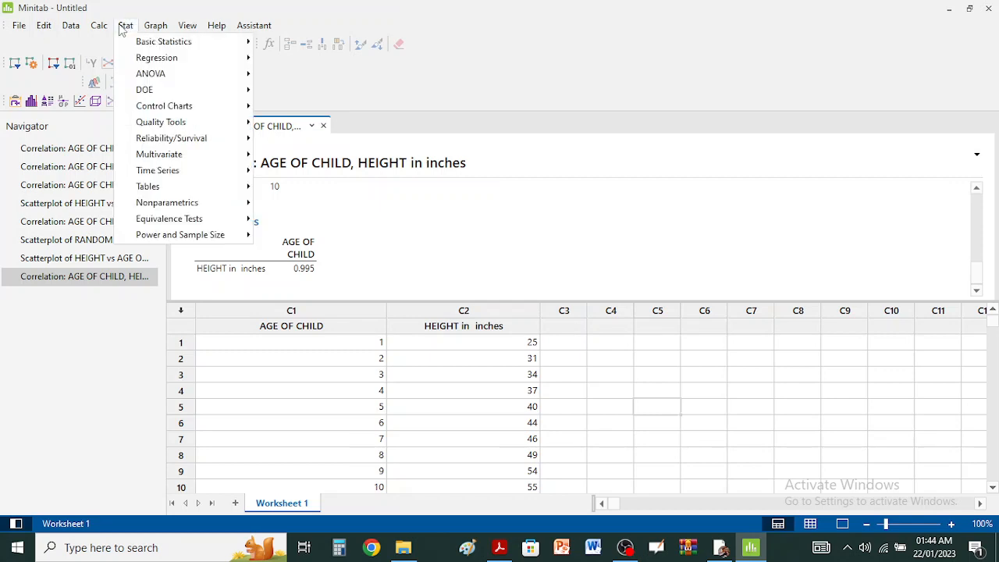
mouse_move(149, 31)
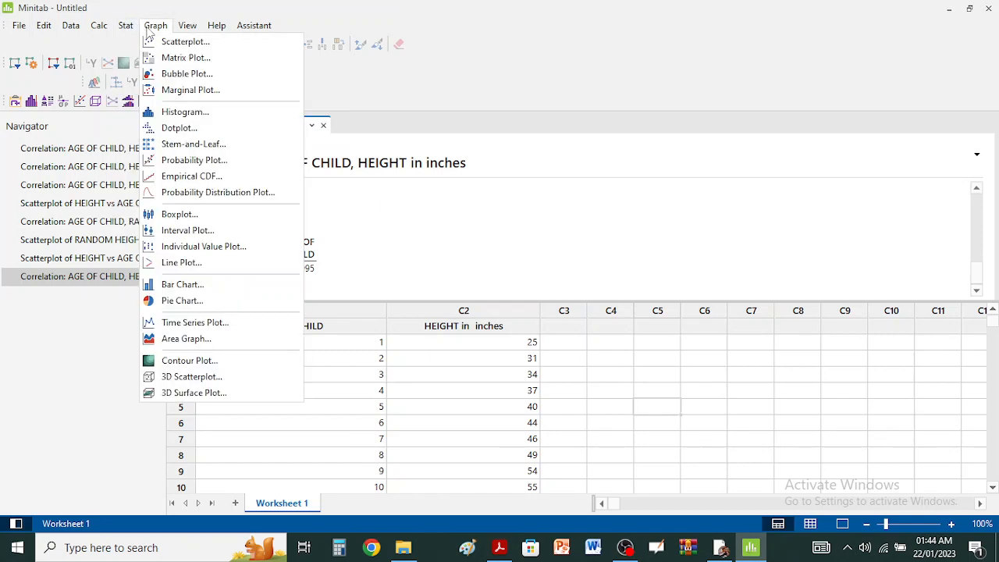
left_click(195, 49)
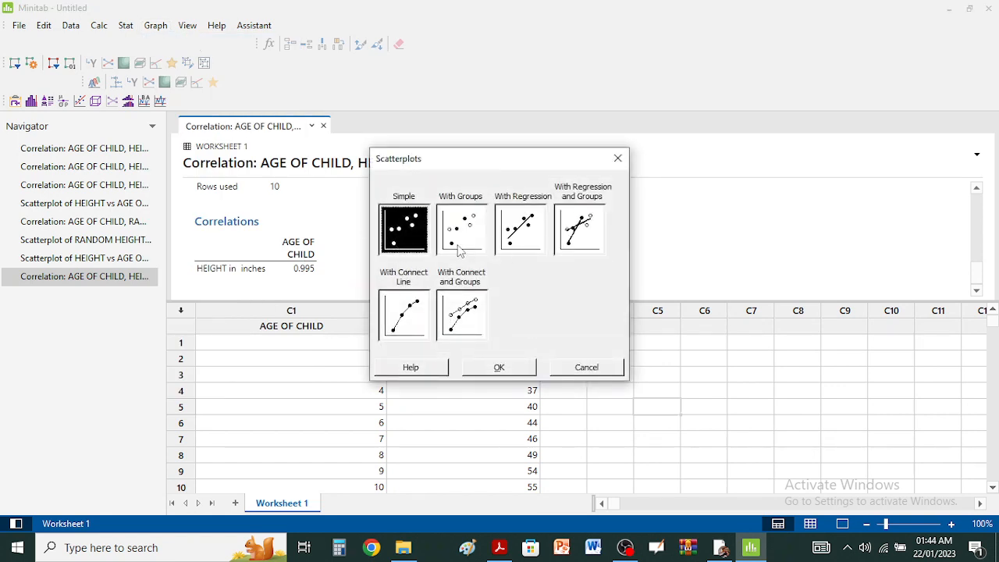
left_click(524, 237)
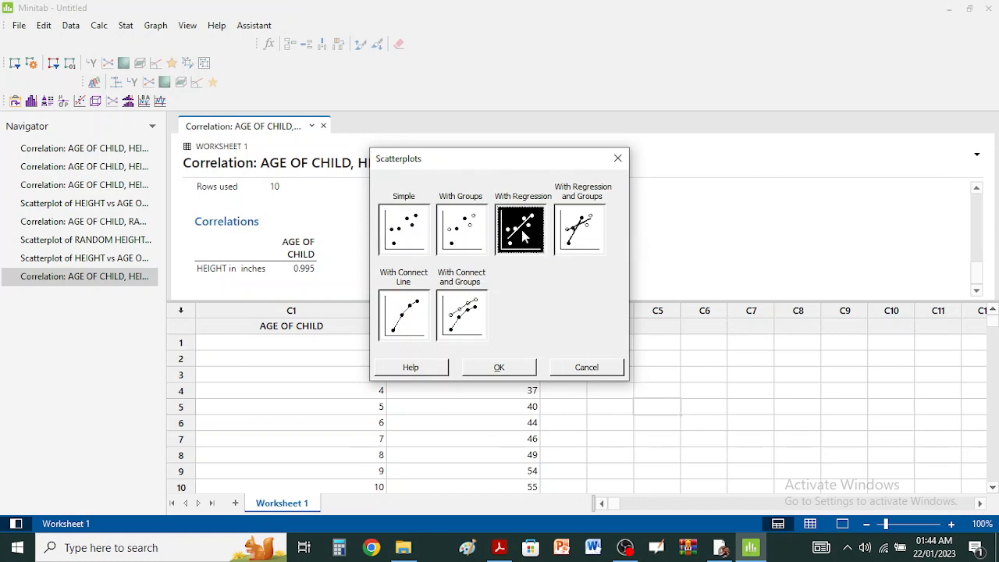
left_click(404, 237)
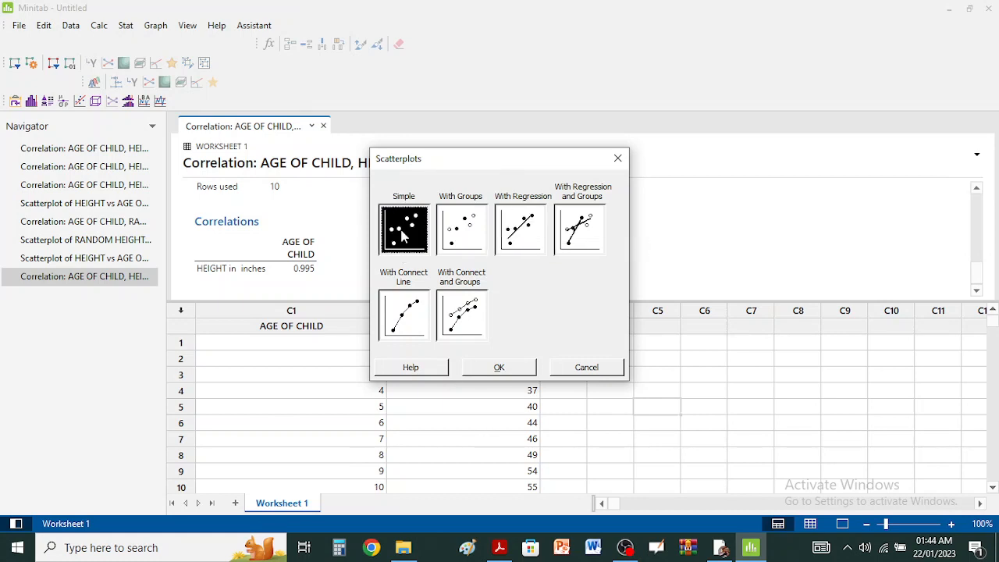
left_click(516, 225)
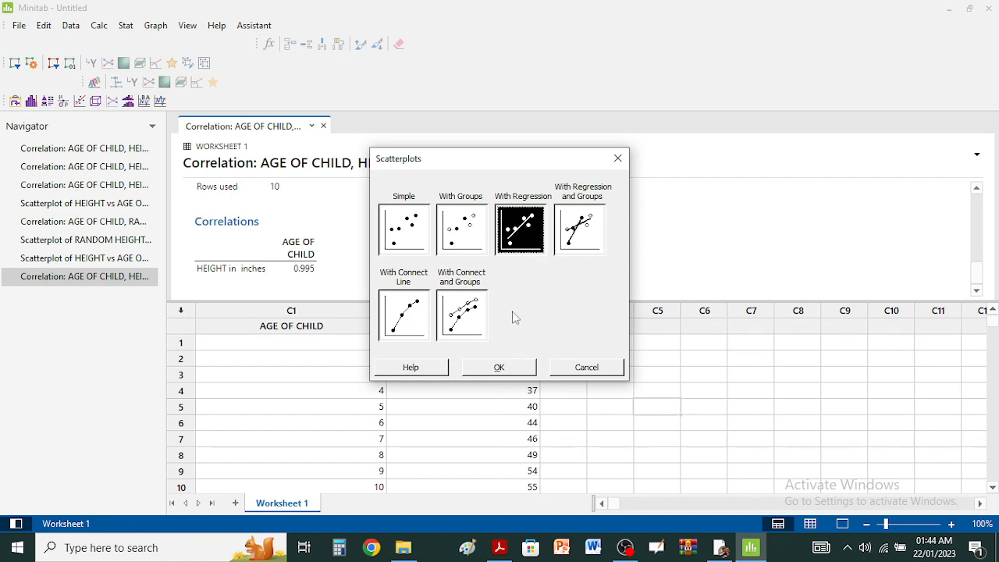
left_click(498, 369)
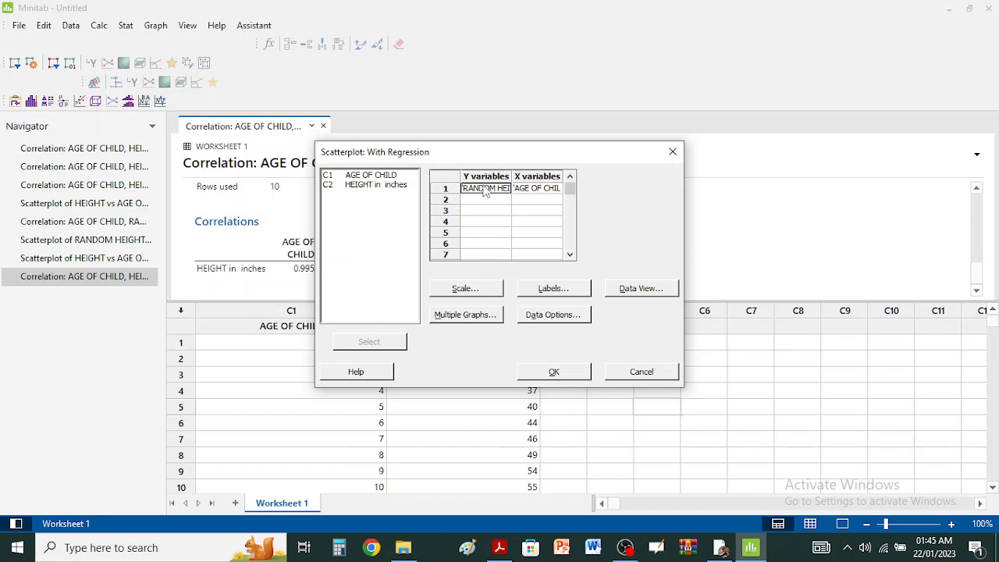
Create the regression scatterplot with HEIGHT in inches as the Y variable and AGE OF CHILD as the X variable.
key("BackSpace")
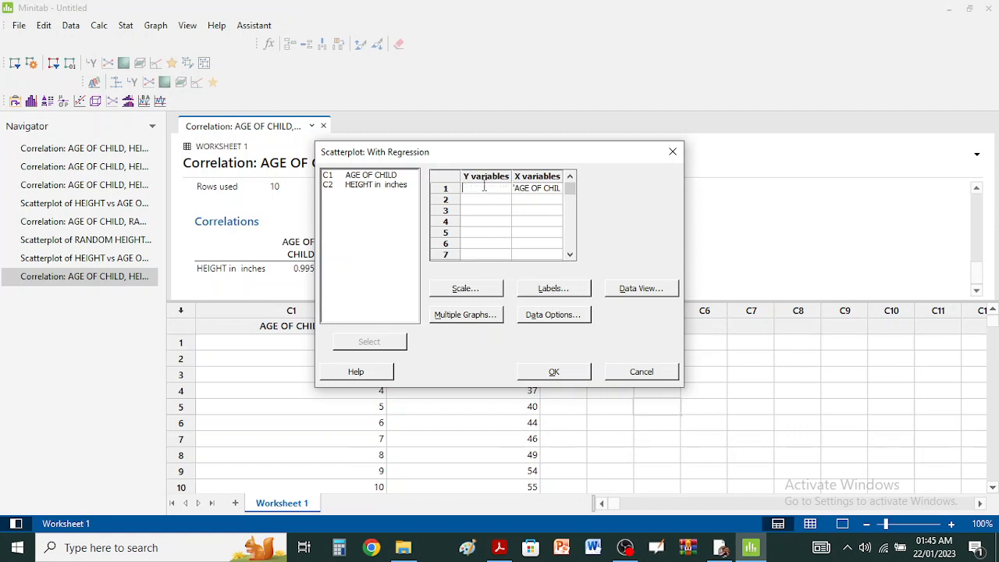
double_click(373, 192)
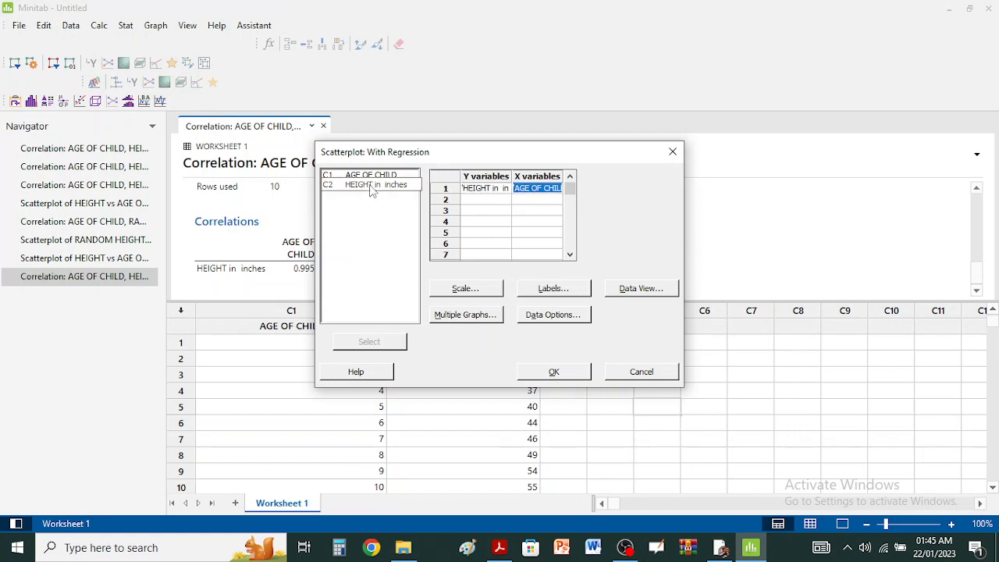
key("BackSpace")
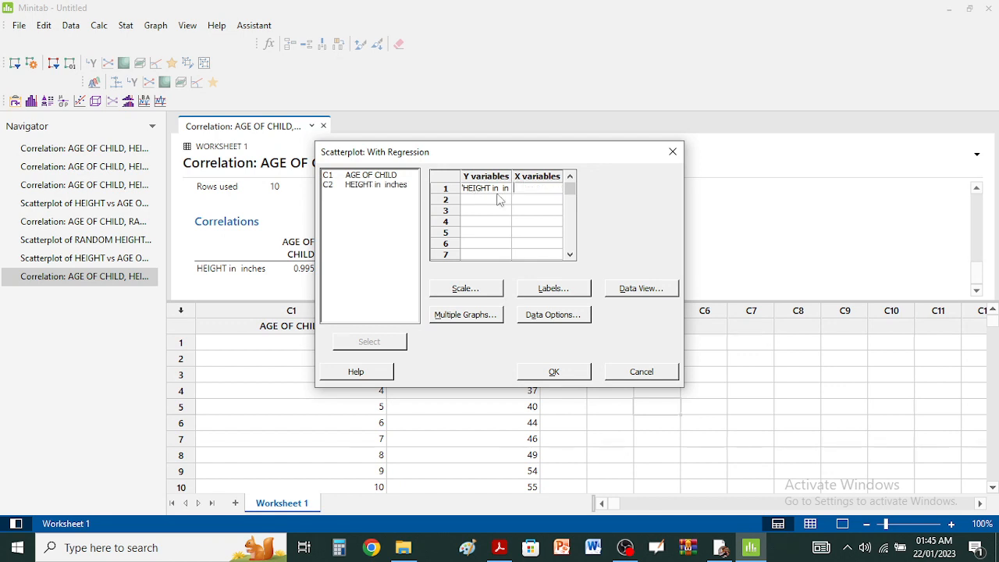
left_click(365, 174)
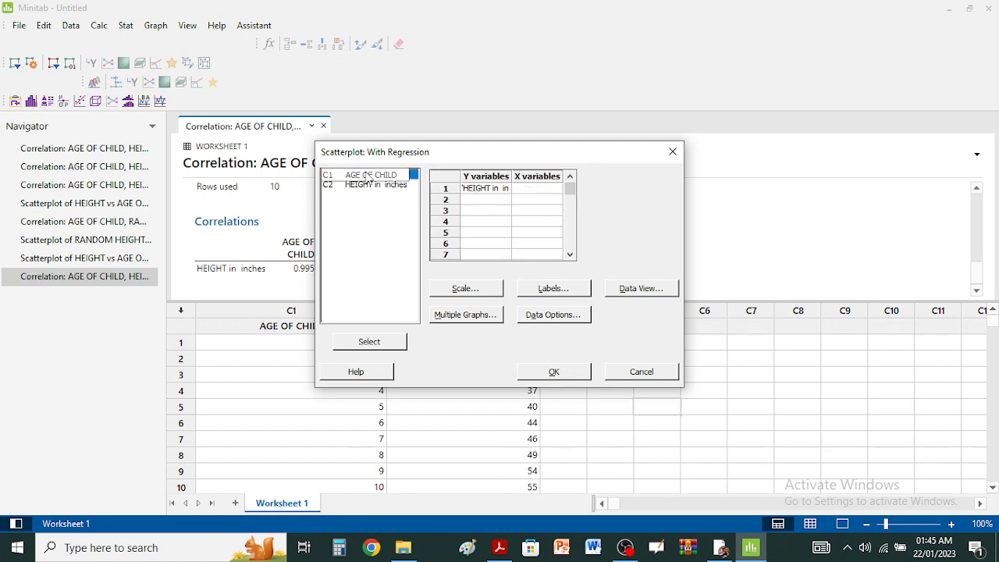
left_click(531, 195)
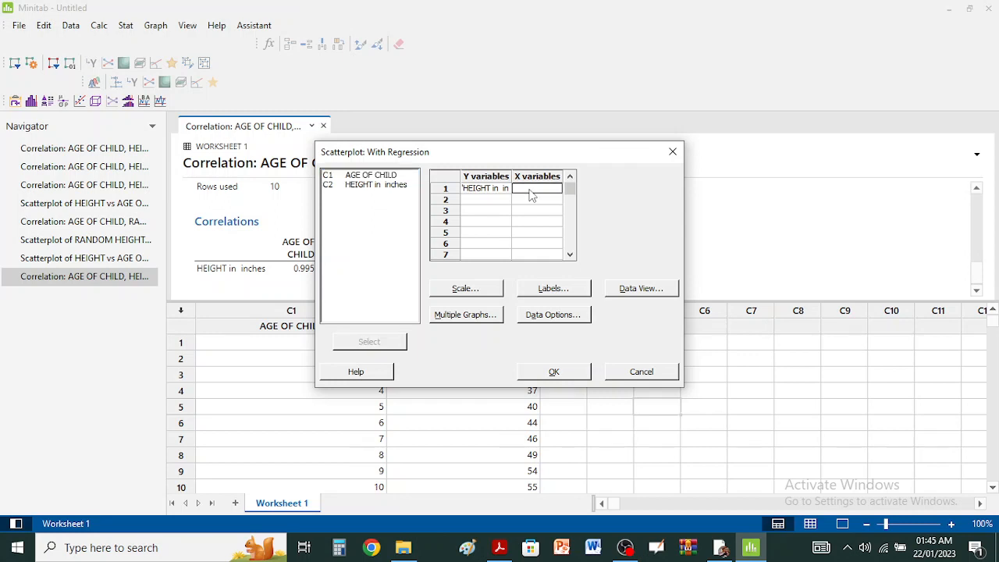
left_click(374, 179)
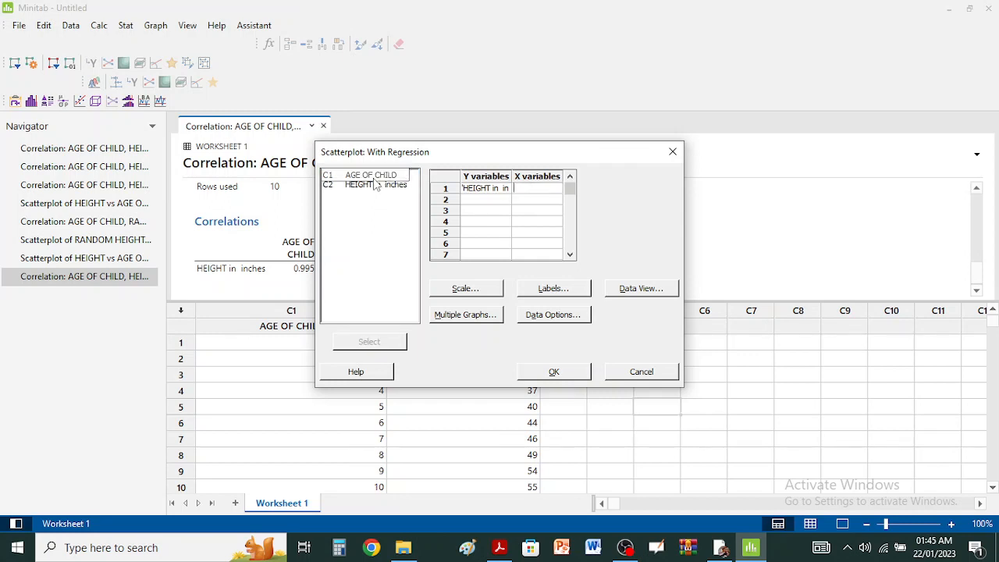
double_click(374, 178)
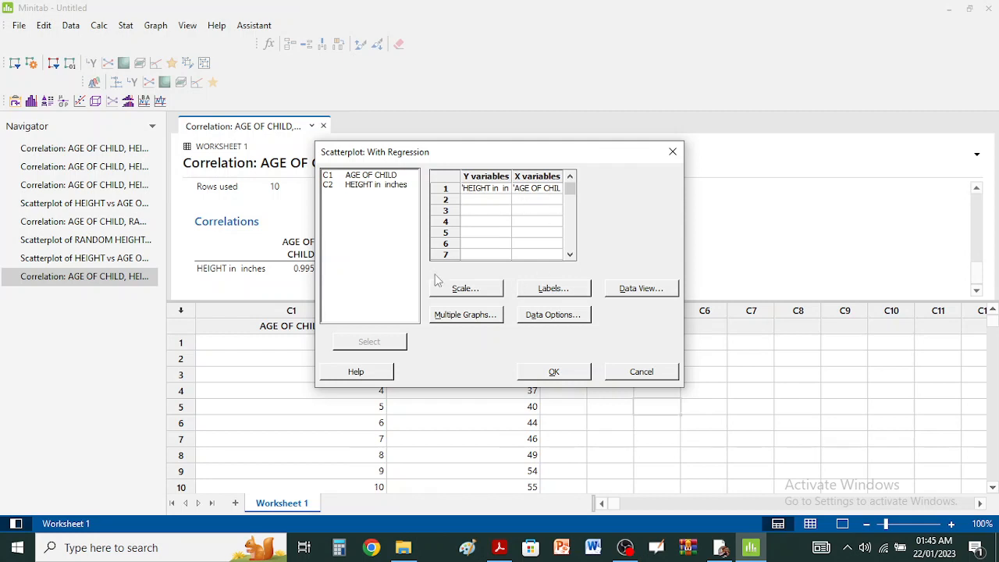
left_click(554, 372)
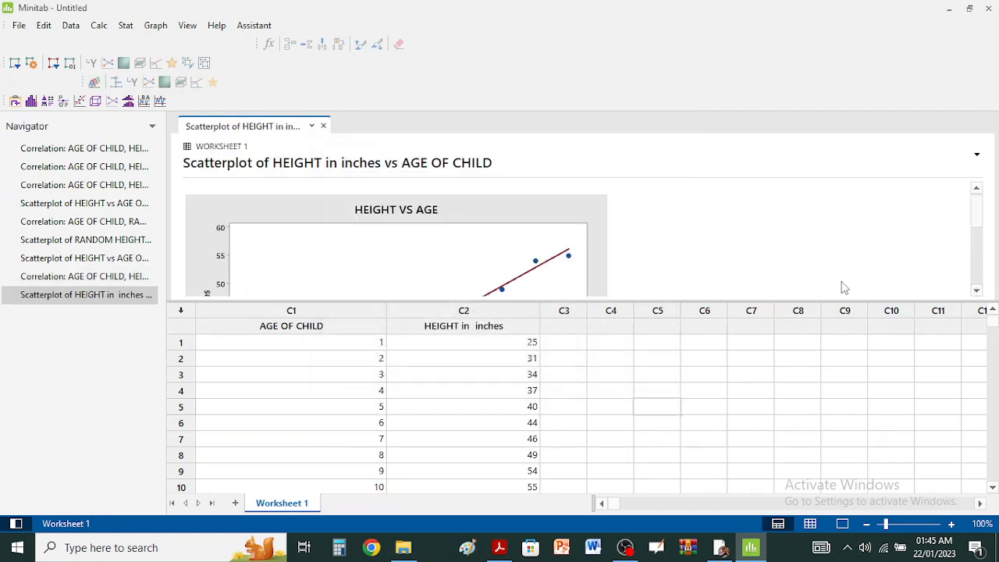
Show only the output to see the whole scatterplot, and compare it with the correlation examples in the YouTube video before returning to Minitab.
left_click(178, 28)
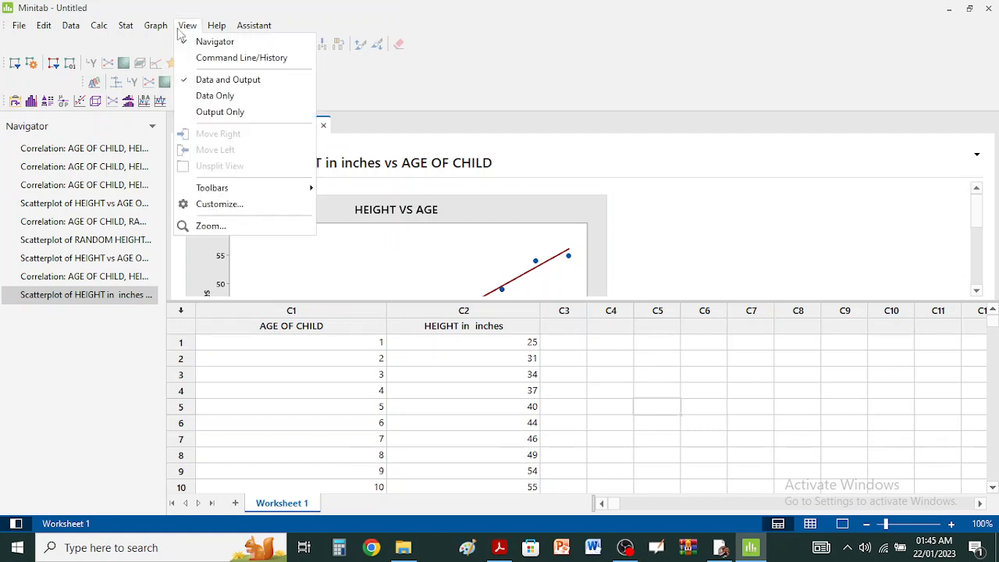
left_click(218, 113)
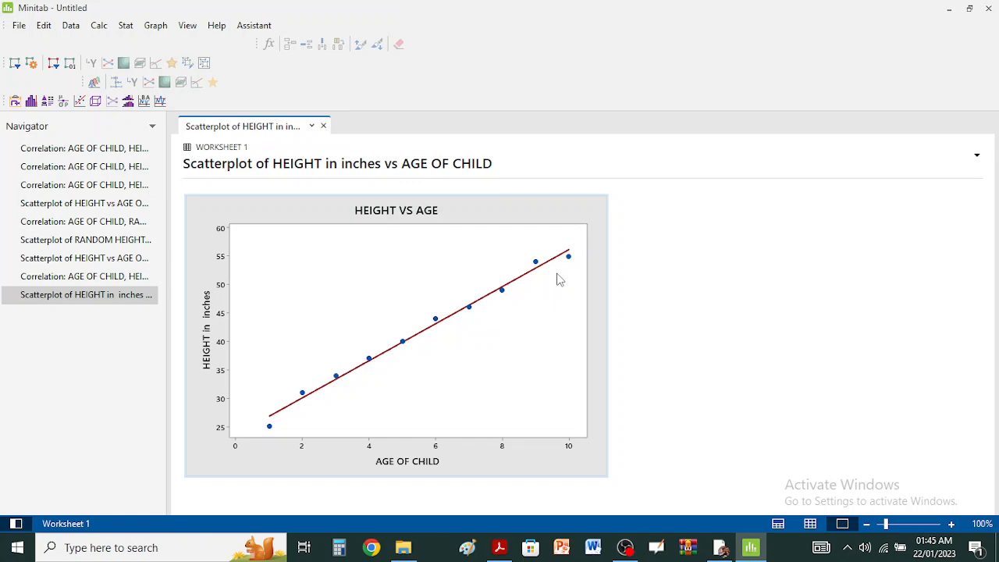
left_click(719, 551)
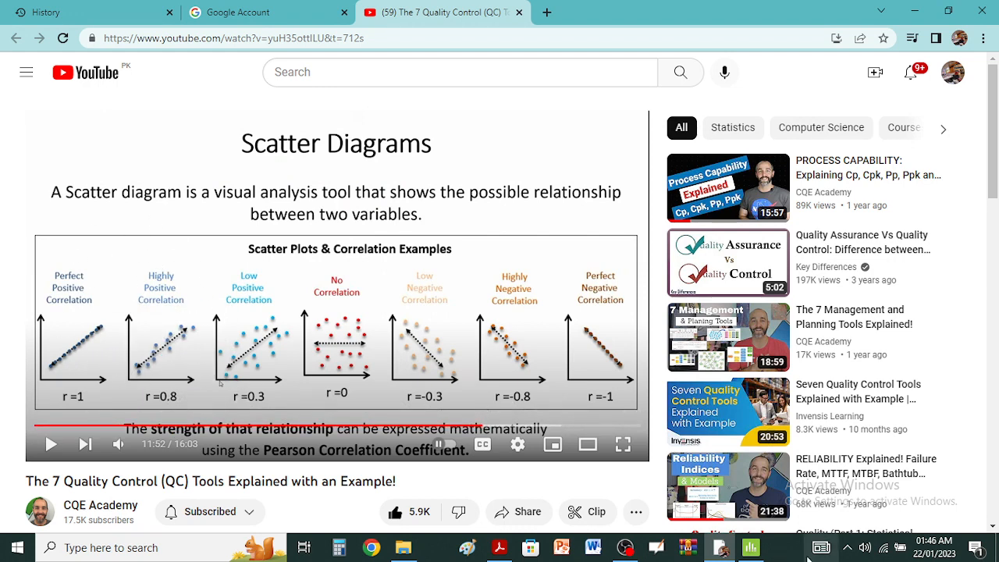
left_click(750, 549)
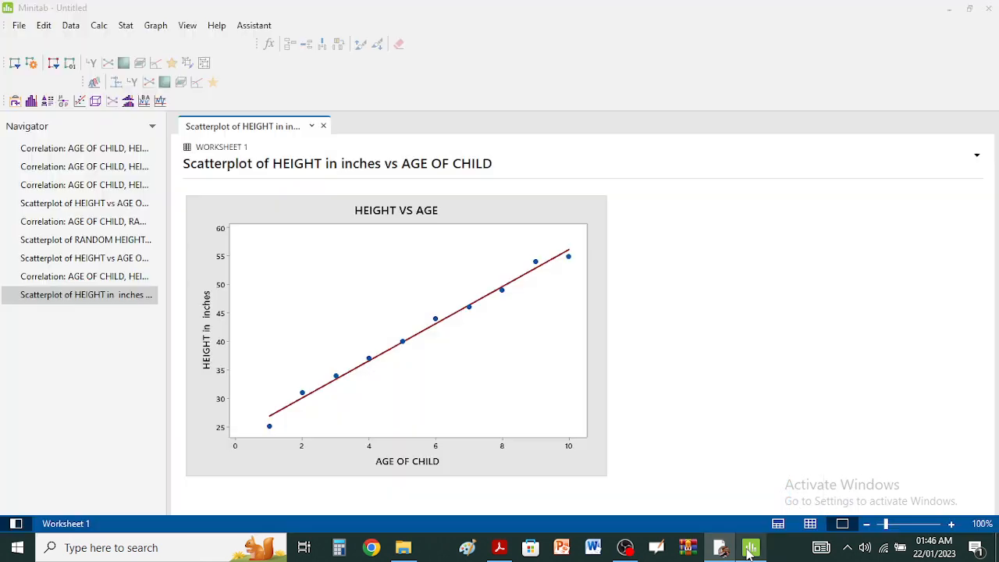